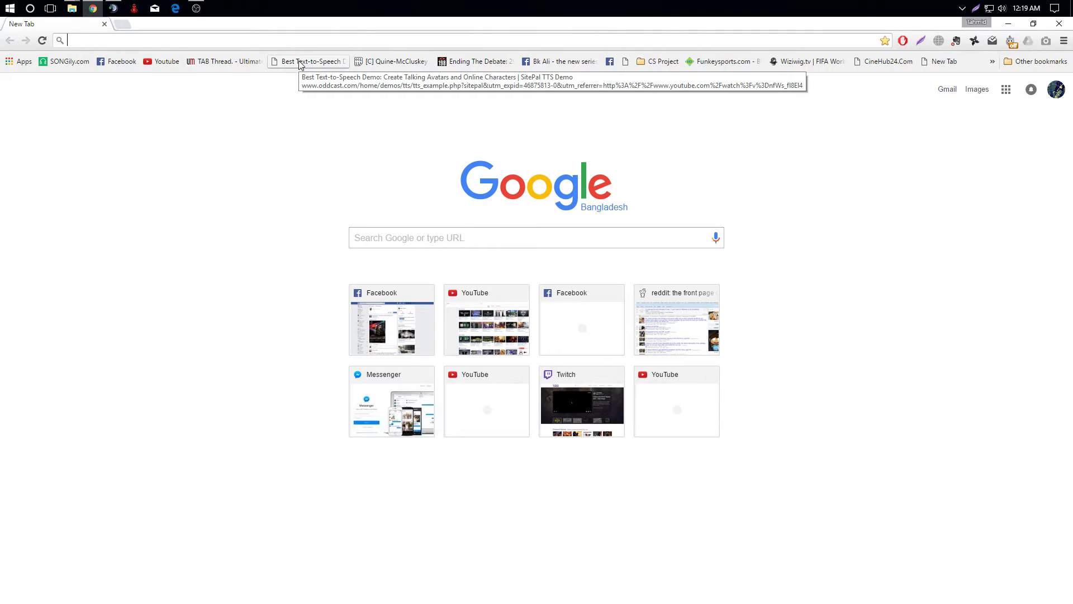
type("fb")
- Search Google for ltspice and open the 'LTspice IV - linear.com' result
key("Return")
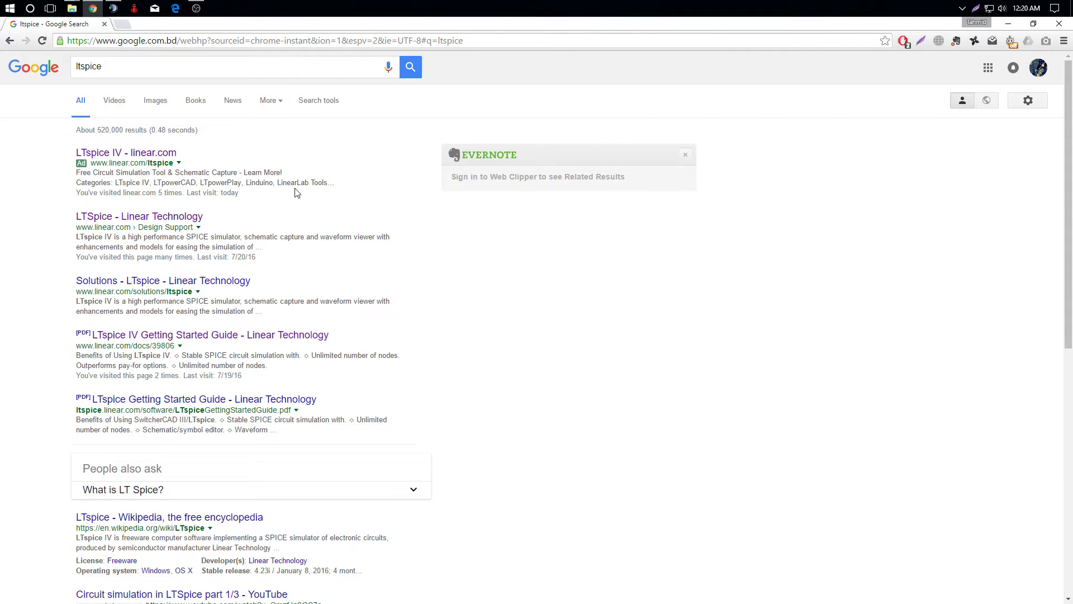
left_click(138, 160)
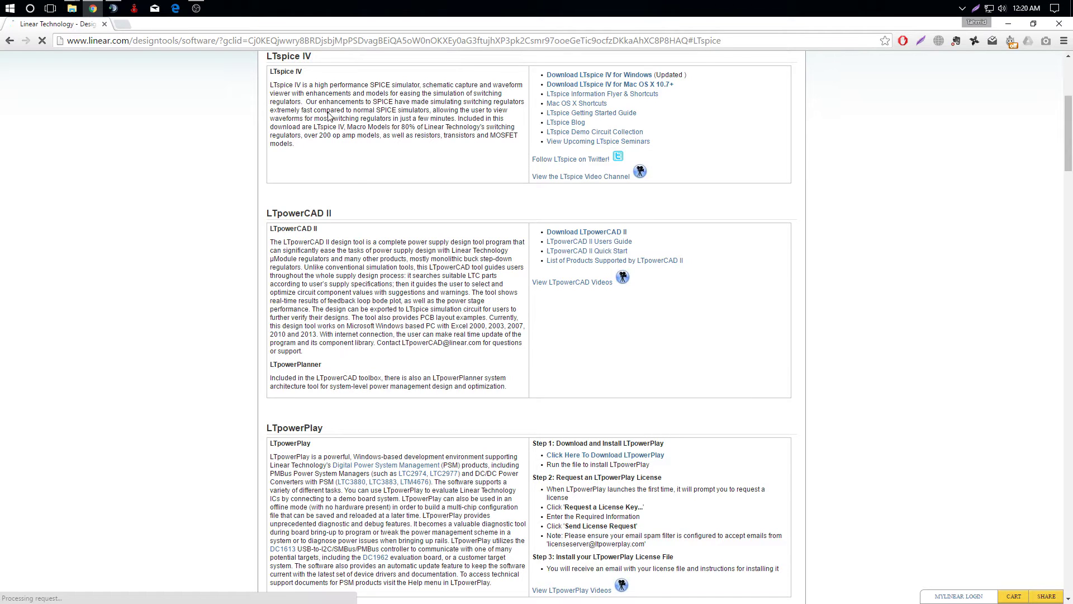
scroll(331, 117, "up", 3)
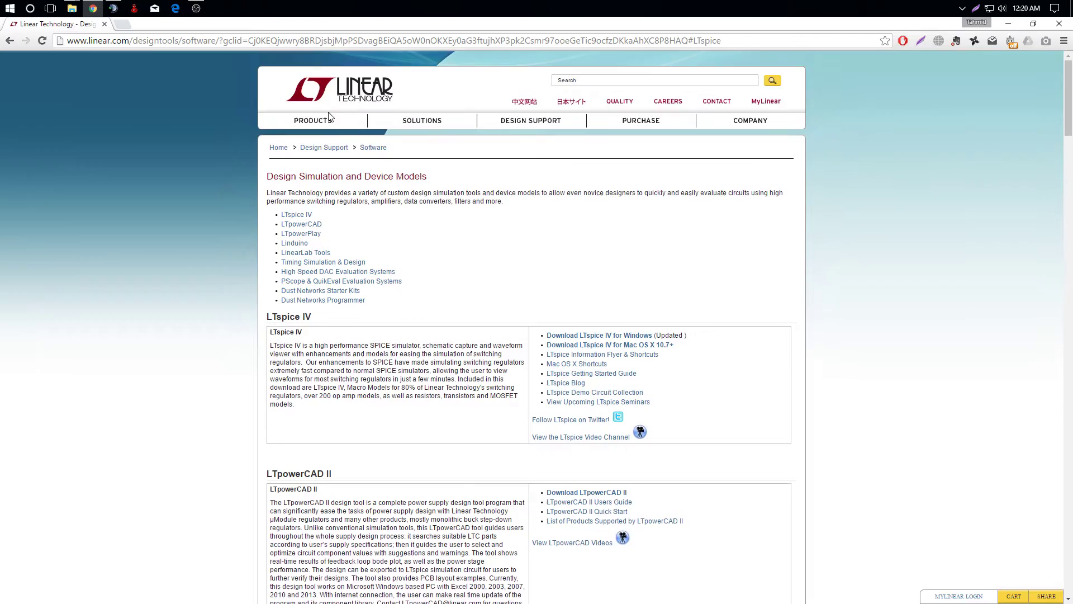
scroll(331, 118, "down", 2)
scroll(545, 136, "down", 2)
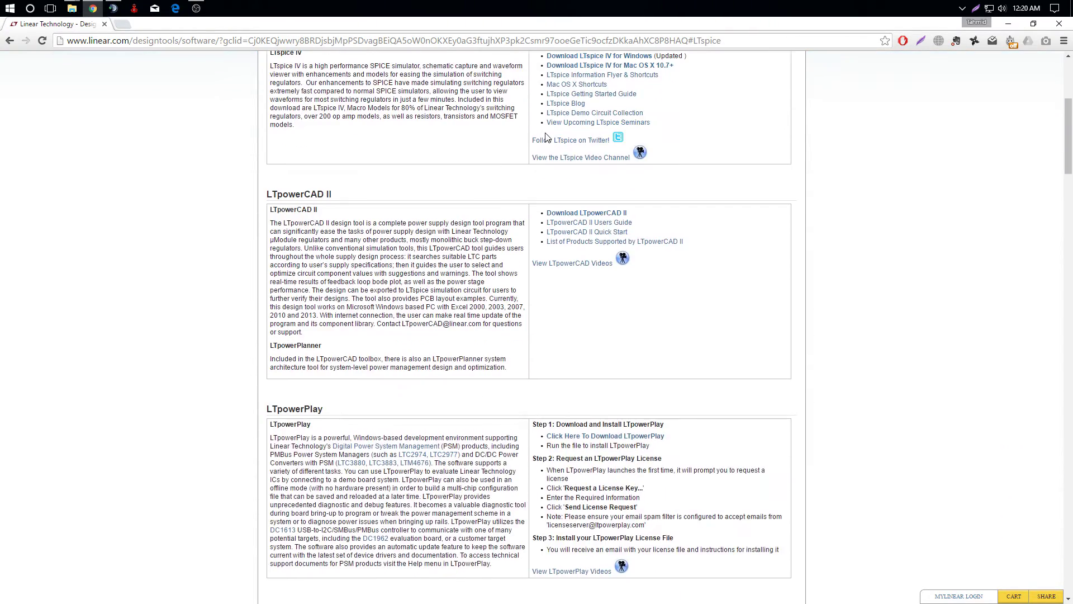
scroll(516, 269, "down", 1)
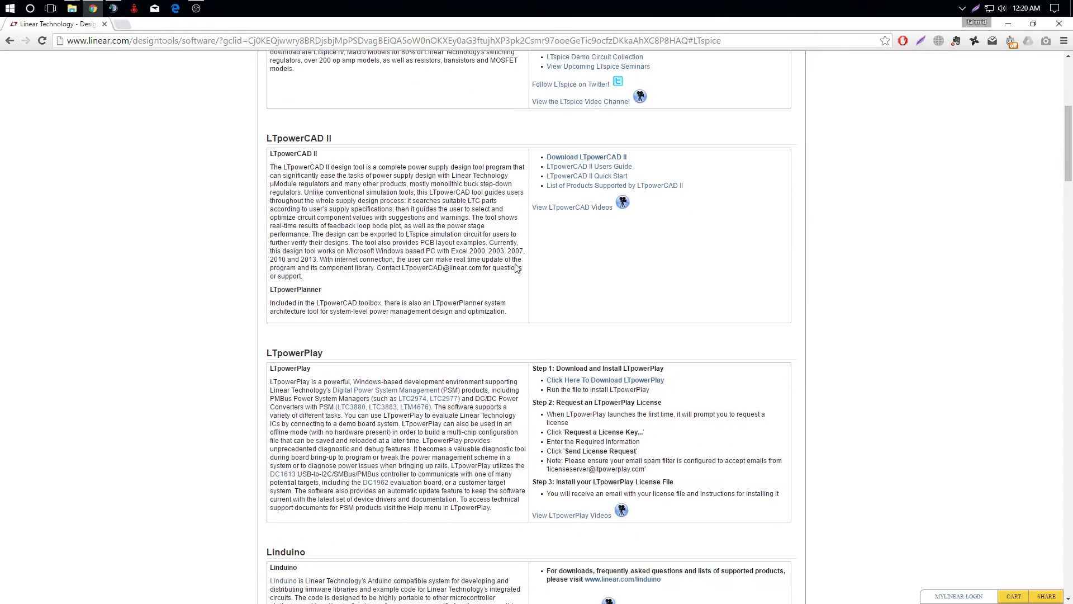
scroll(517, 268, "down", 2)
scroll(517, 268, "down", 3)
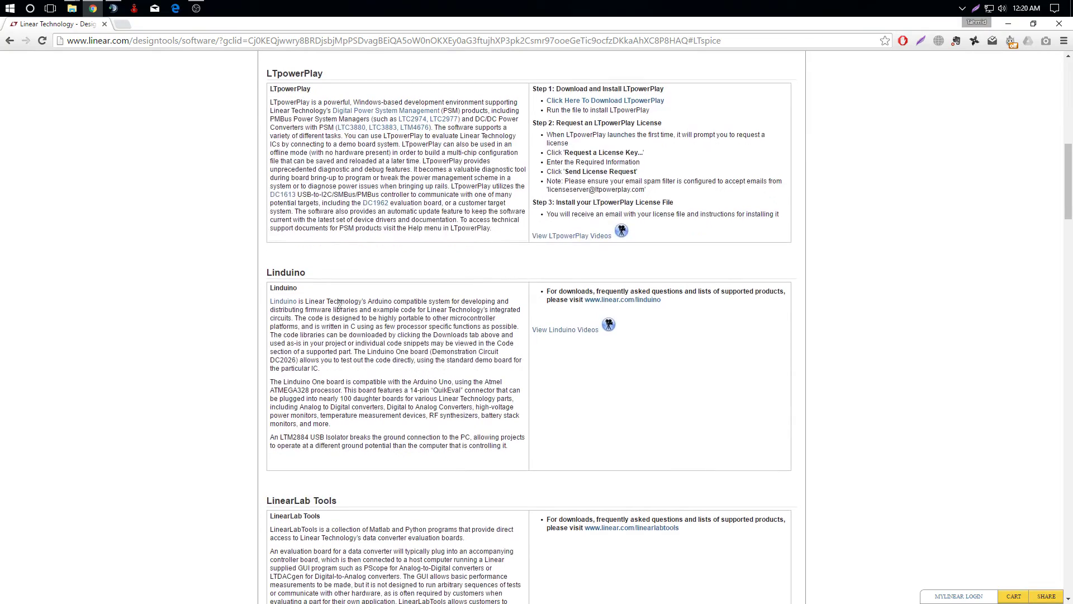
scroll(483, 271, "down", 3)
scroll(480, 271, "down", 1)
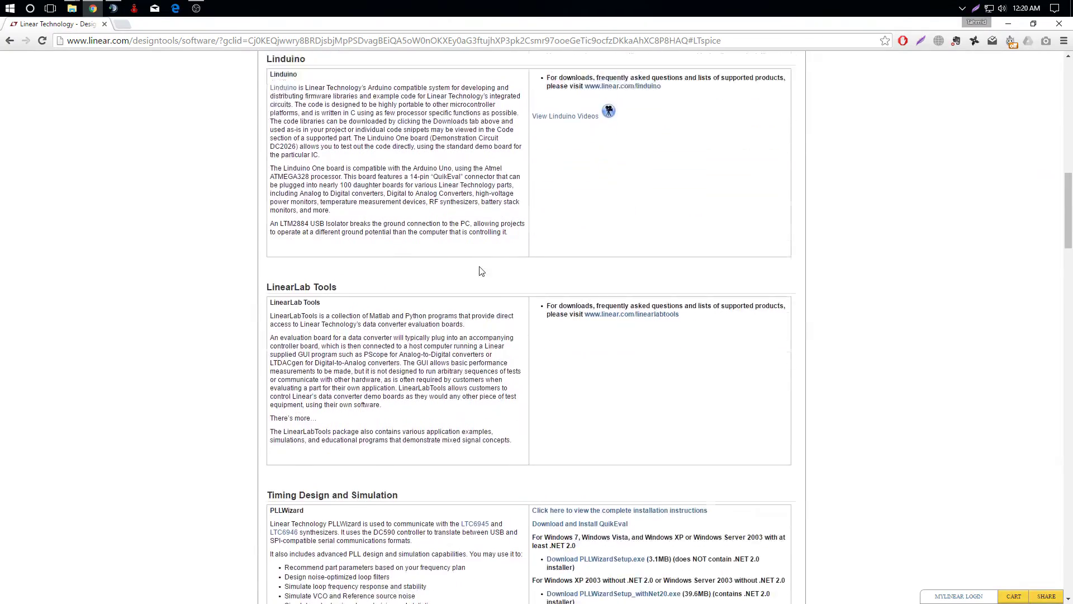
scroll(480, 271, "up", 10)
scroll(481, 271, "up", 3)
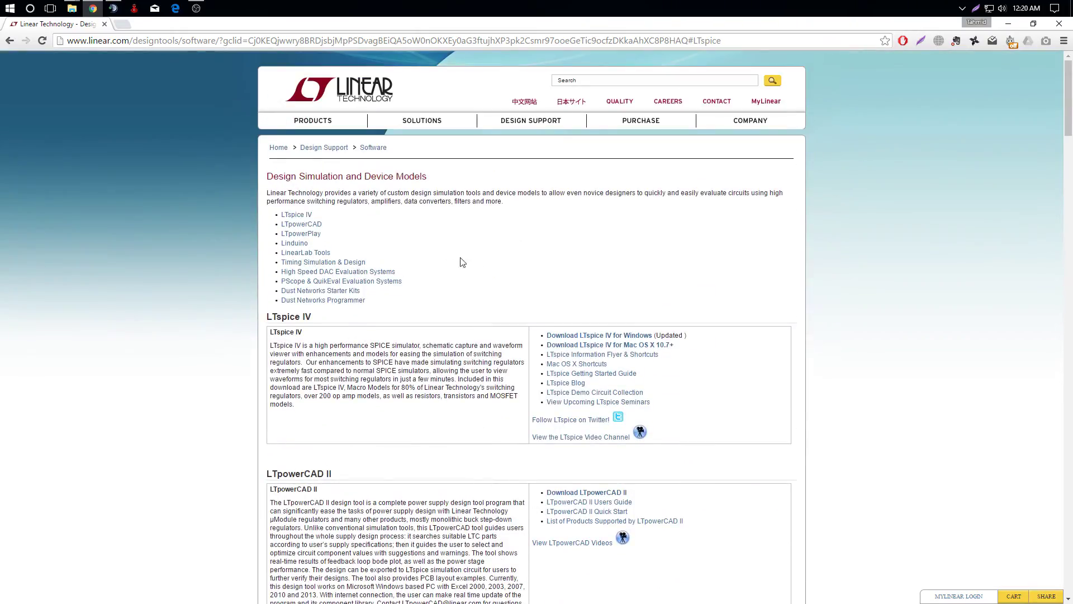
- Highlight the LTspice IV heading on the linear.com design software page
left_click_drag(269, 316, 311, 317)
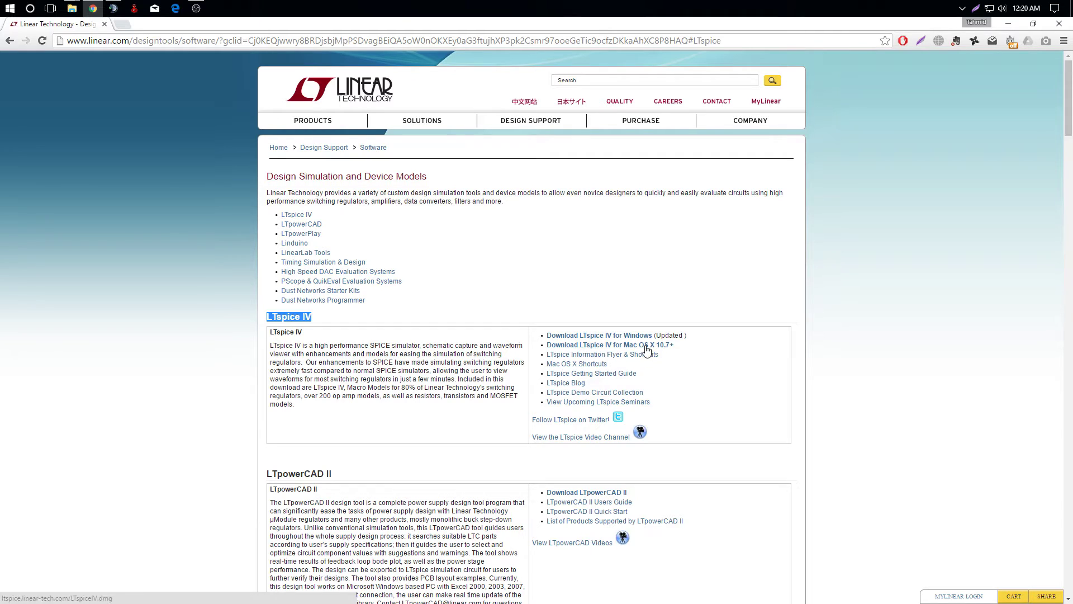
- Download LTspiceIV.exe for Windows, declining MyLinear registration
left_click(602, 337)
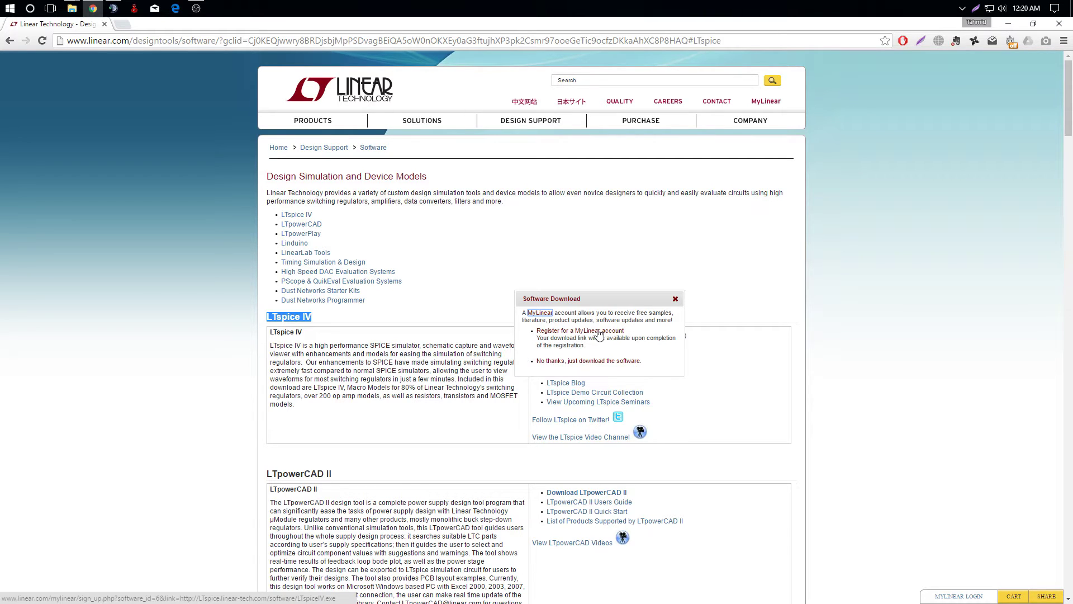
left_click(574, 362)
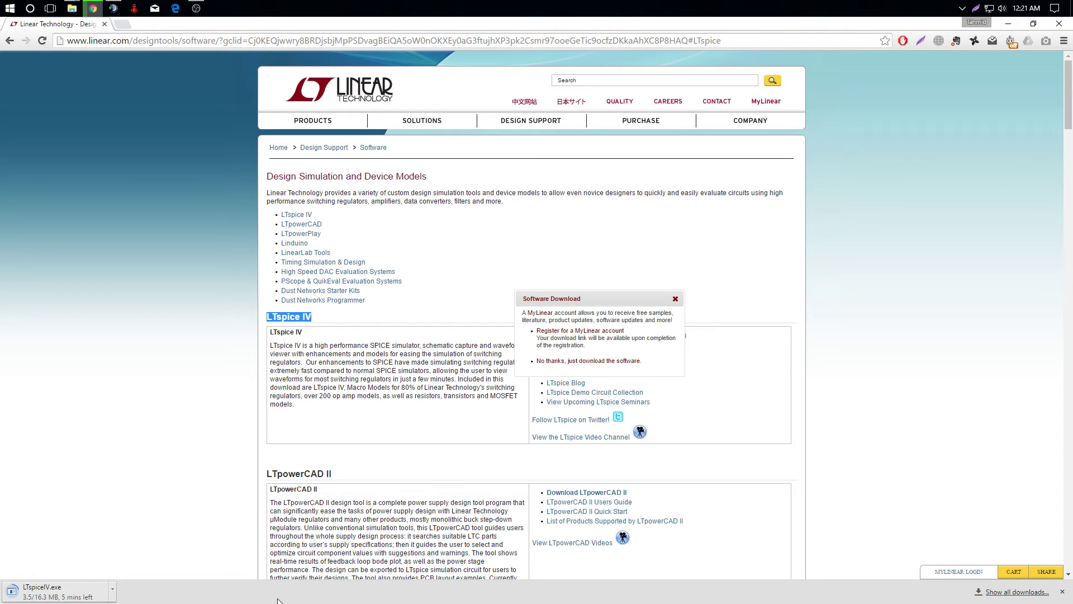
mouse_move(71, 8)
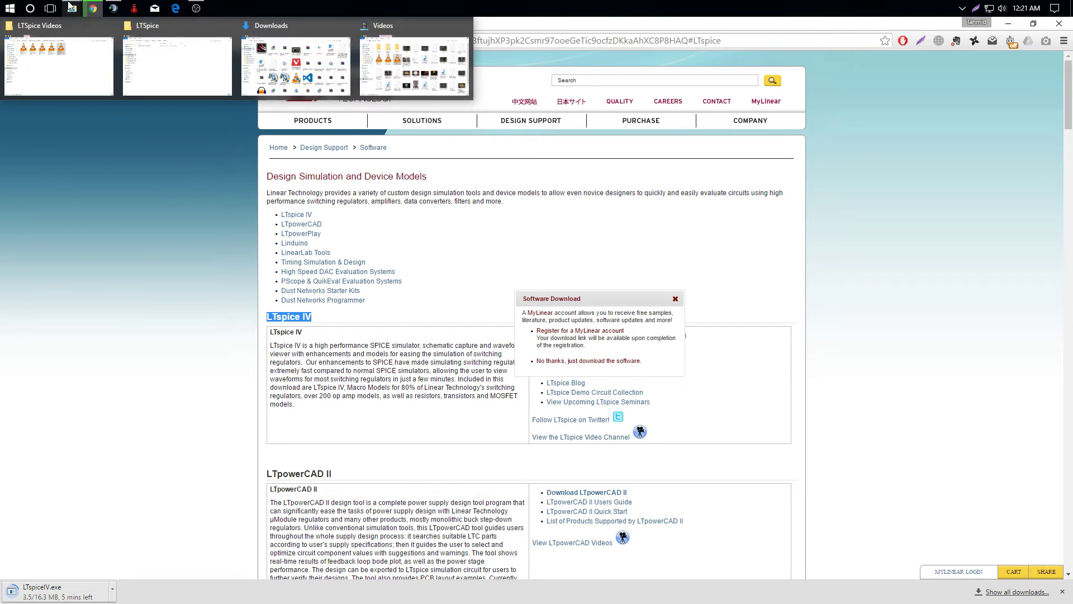
- Find and select LTspiceIV.exe in the Downloads New folder window
left_click(295, 63)
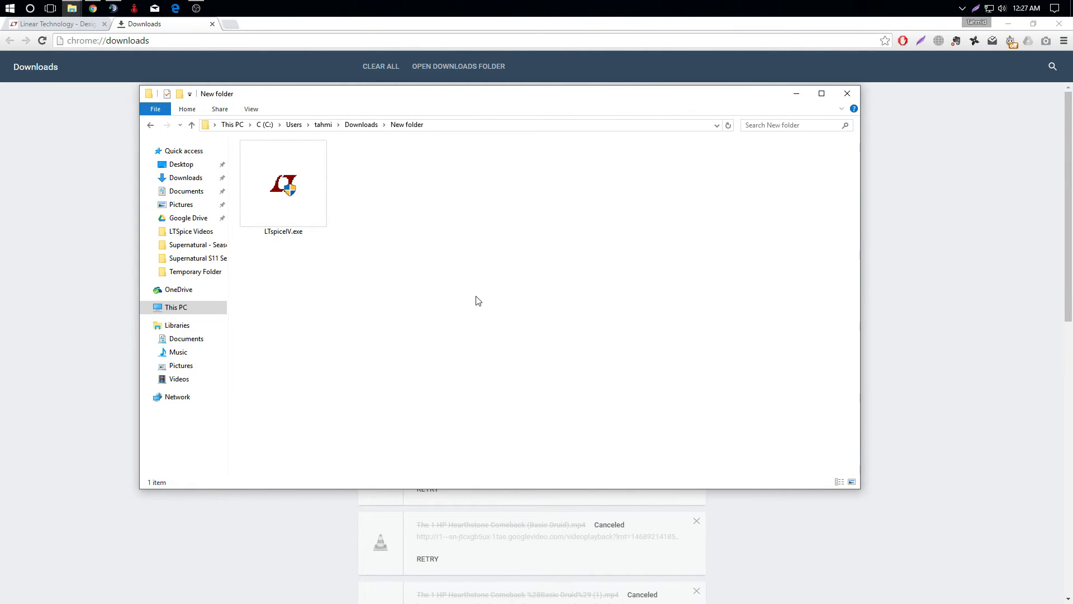
left_click(72, 7)
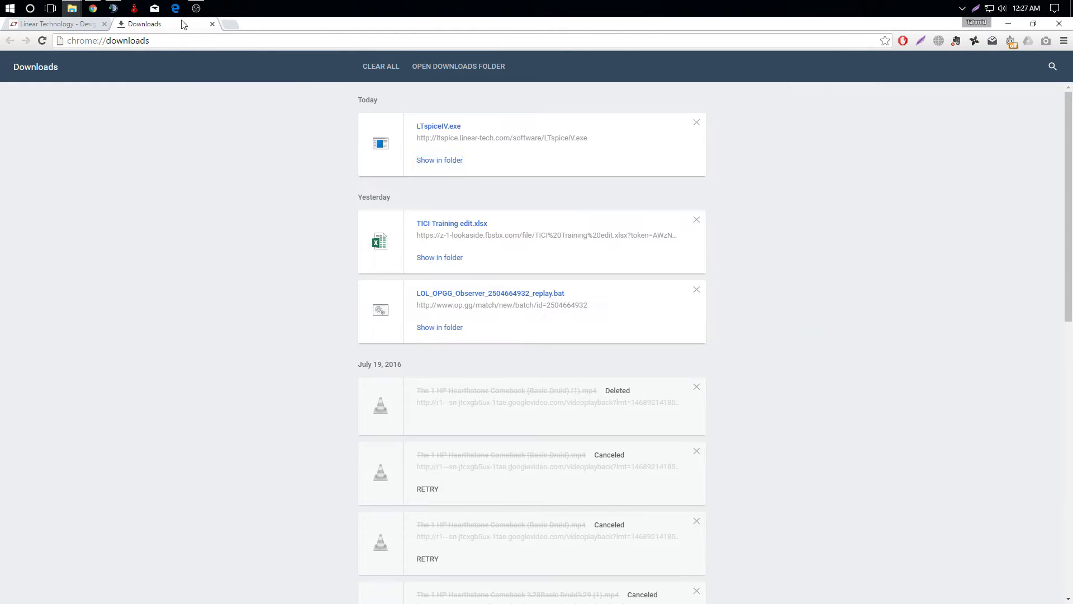
left_click(310, 33)
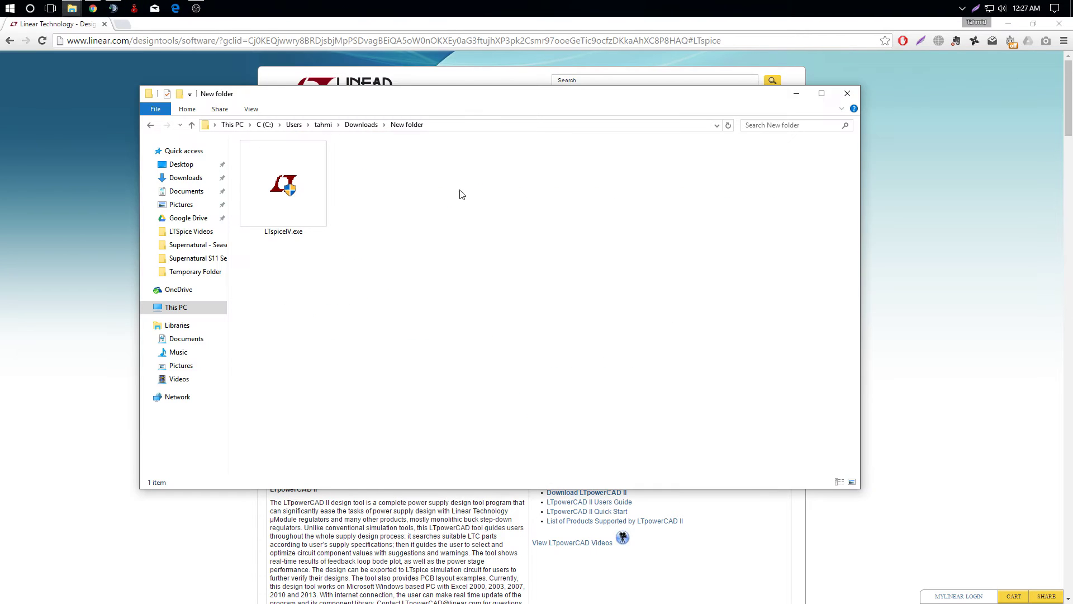
left_click(292, 193)
- Launch LTspiceIV.exe, review and accept the license, and choose Install Now
double_click(291, 193)
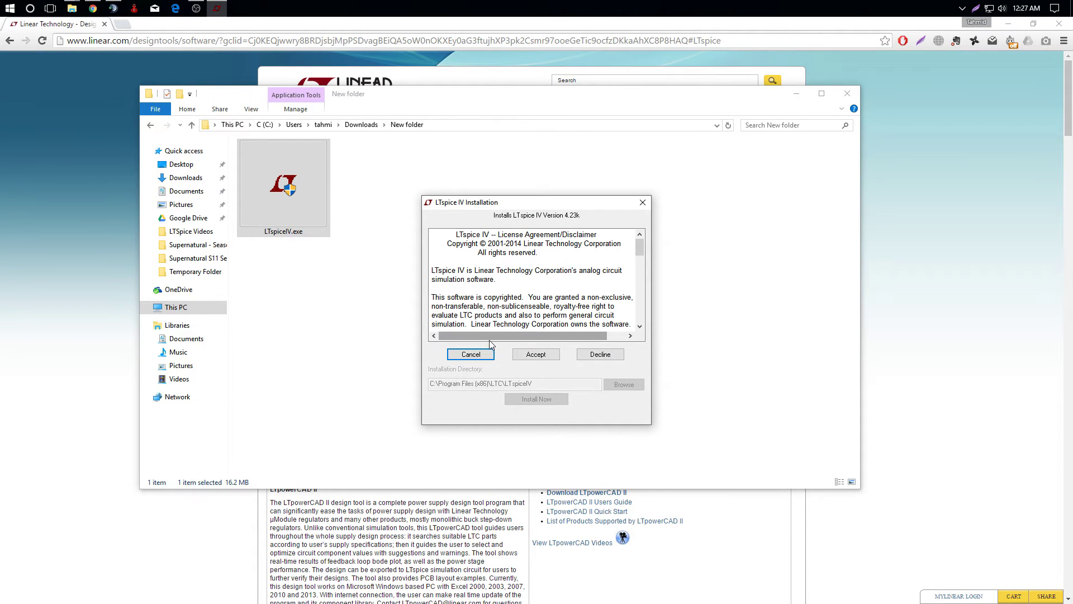
mouse_move(489, 340)
left_mouse_down()
mouse_move(530, 340)
mouse_move(566, 281)
left_mouse_up()
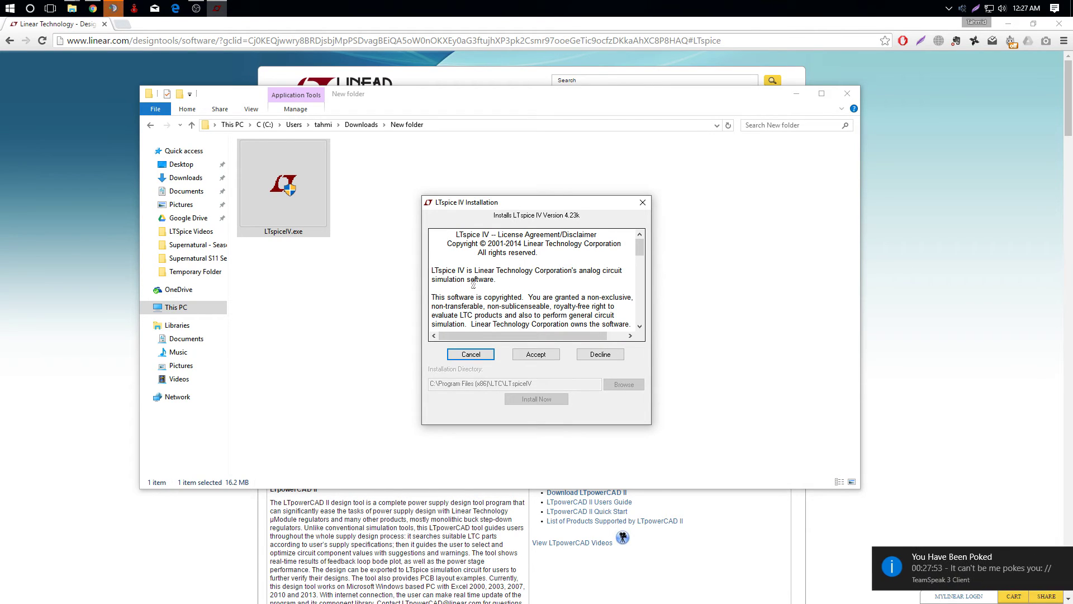
triple_click(500, 282)
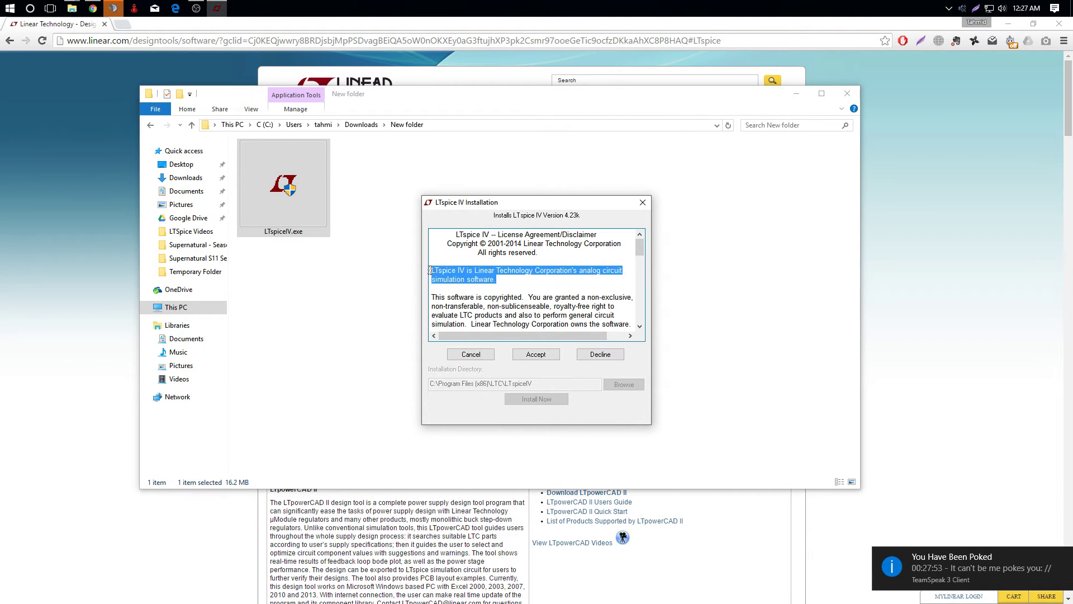
left_click(510, 289)
left_click_drag(509, 290, 537, 252)
left_click(541, 291)
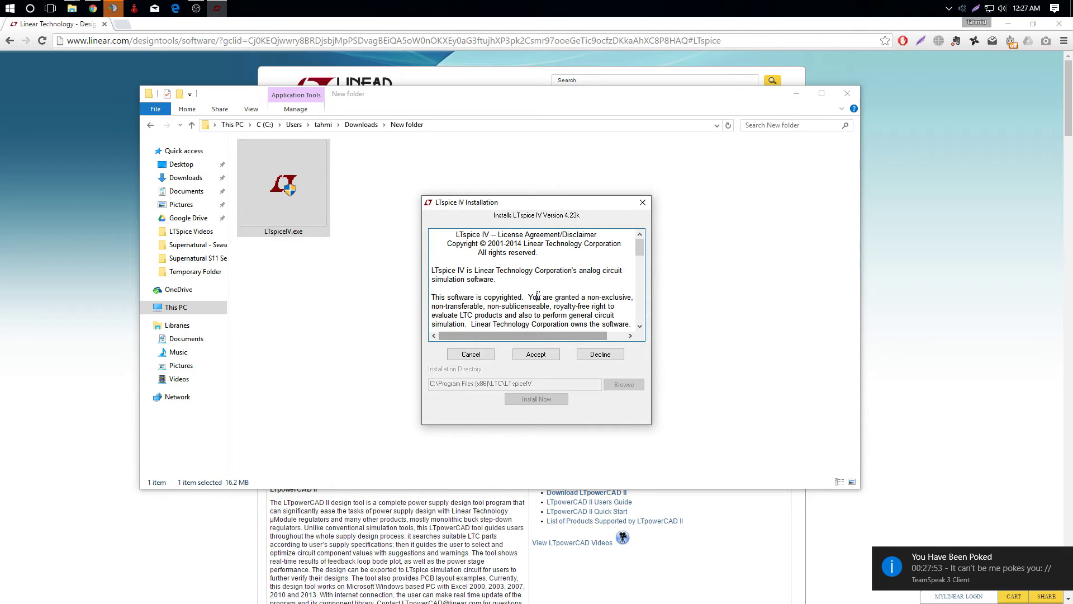
scroll(541, 291, "down", 5)
scroll(540, 291, "down", 5)
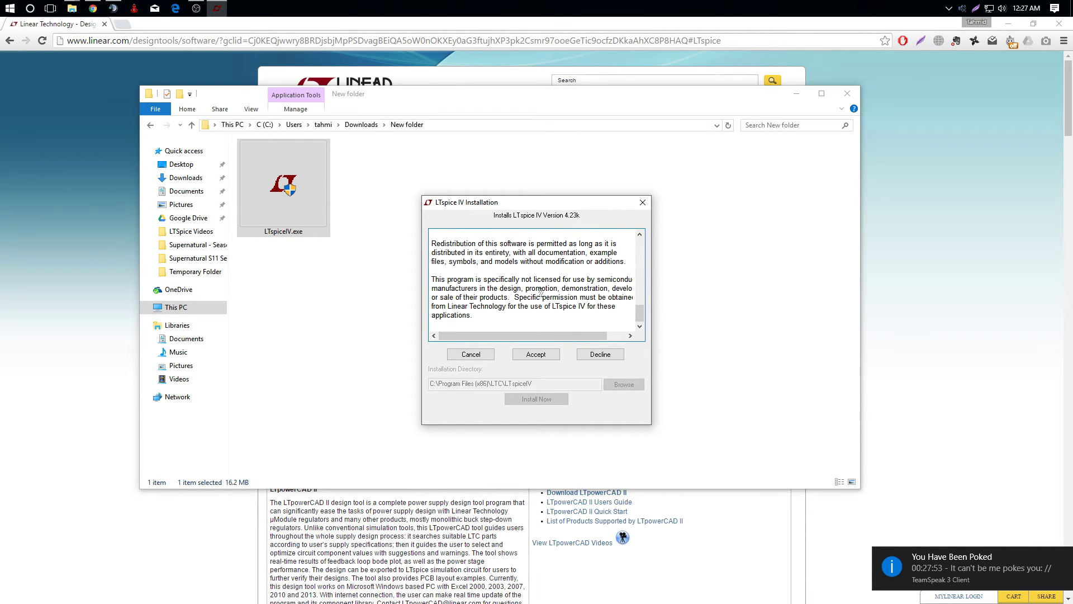
left_click(535, 355)
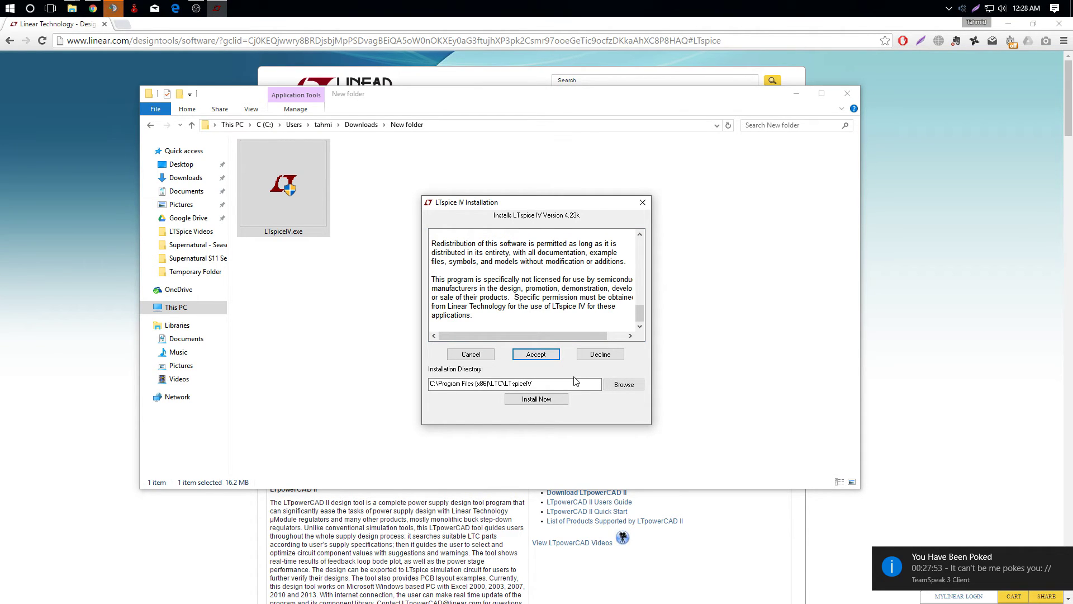
left_click(541, 400)
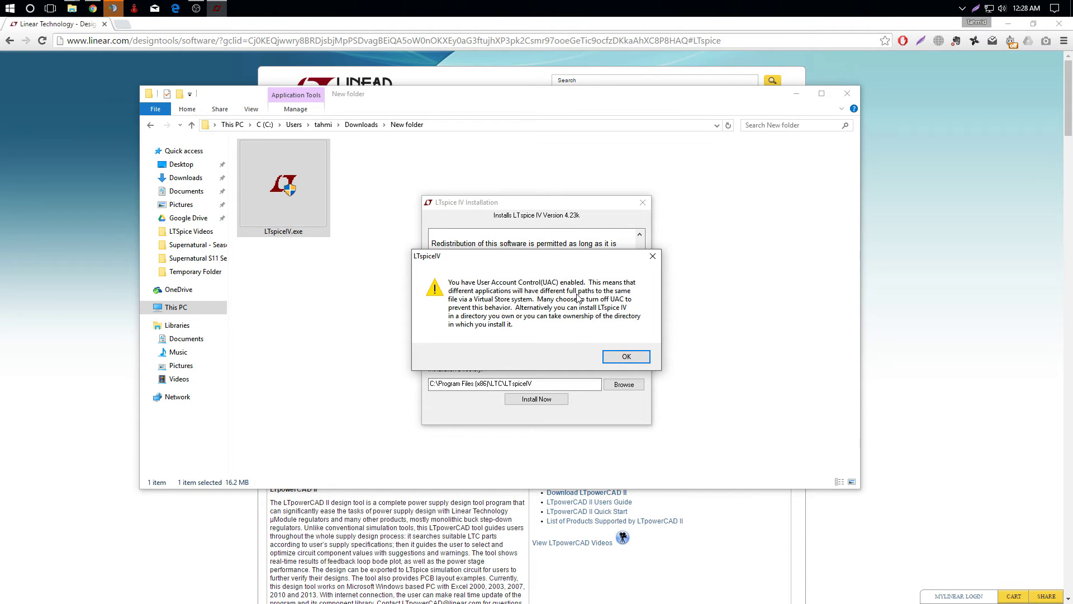
- Acknowledge UAC, overwrite the previous copy, dismiss the success message, and decline Web Sync
left_click(625, 356)
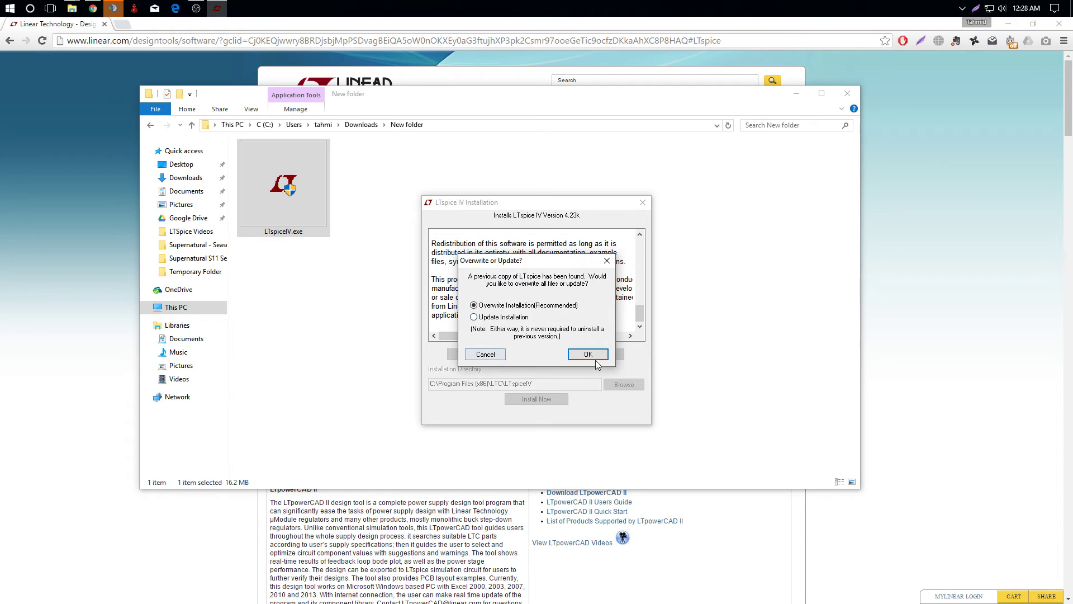
left_click(588, 355)
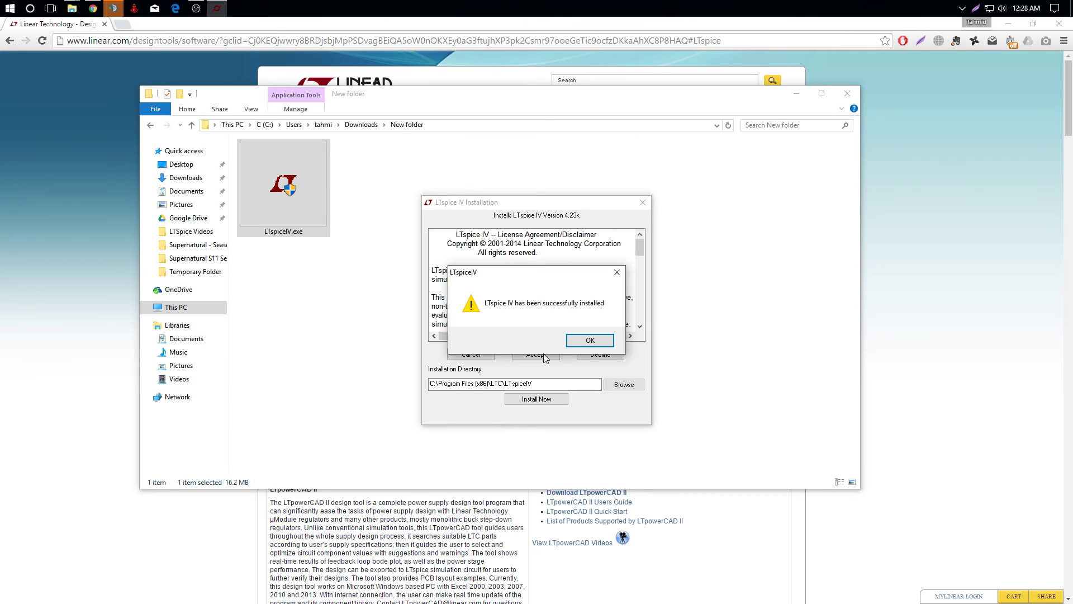
left_click(584, 341)
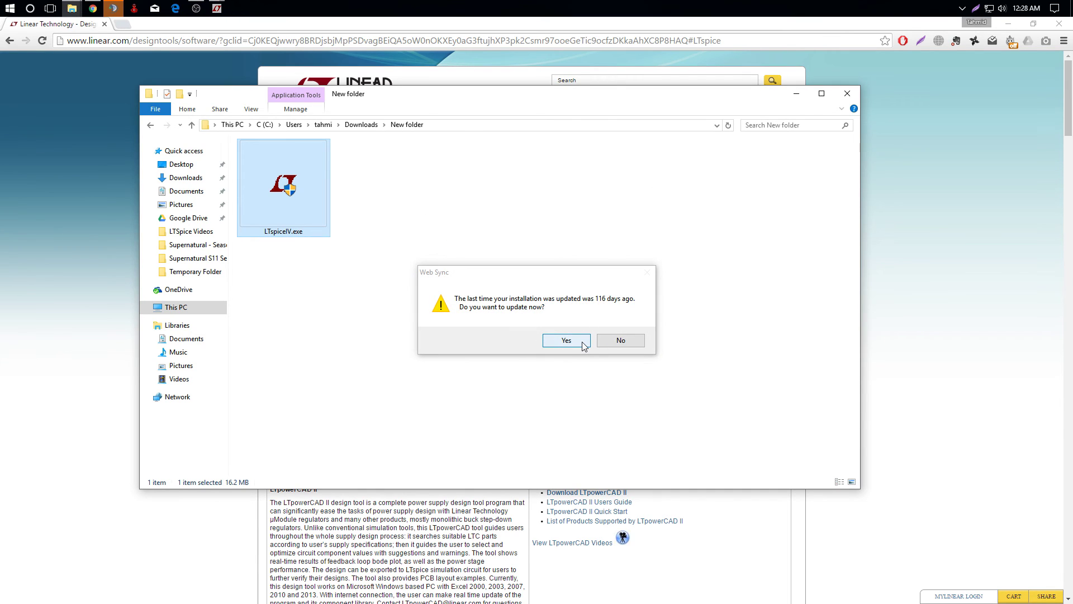
left_click(621, 341)
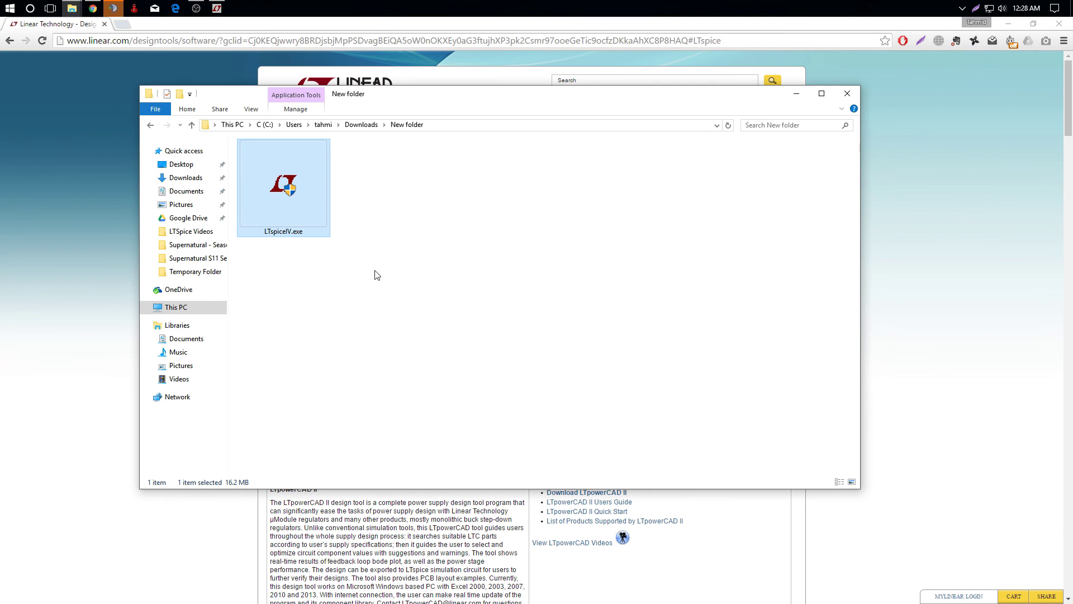
key("super")
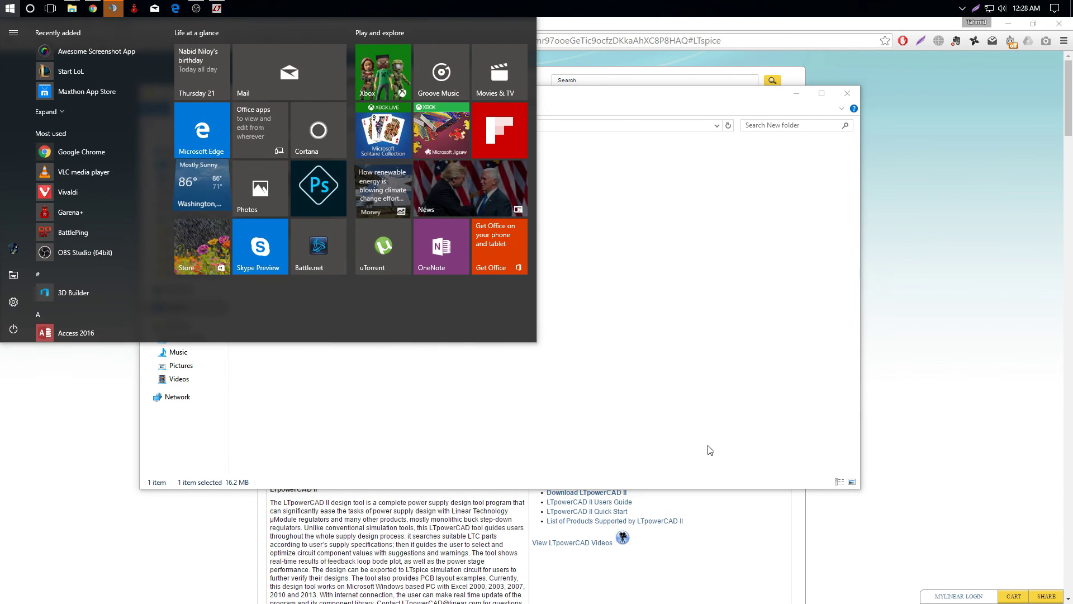
type("lt")
- Launch LTspice IV from the Start menu search for 'lt'
key("Return")
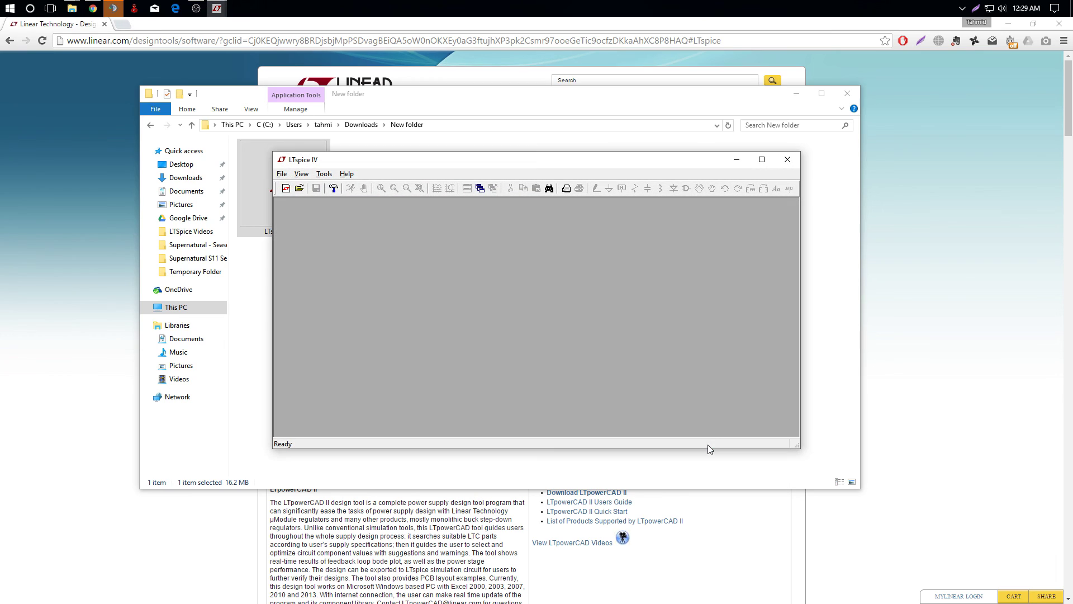